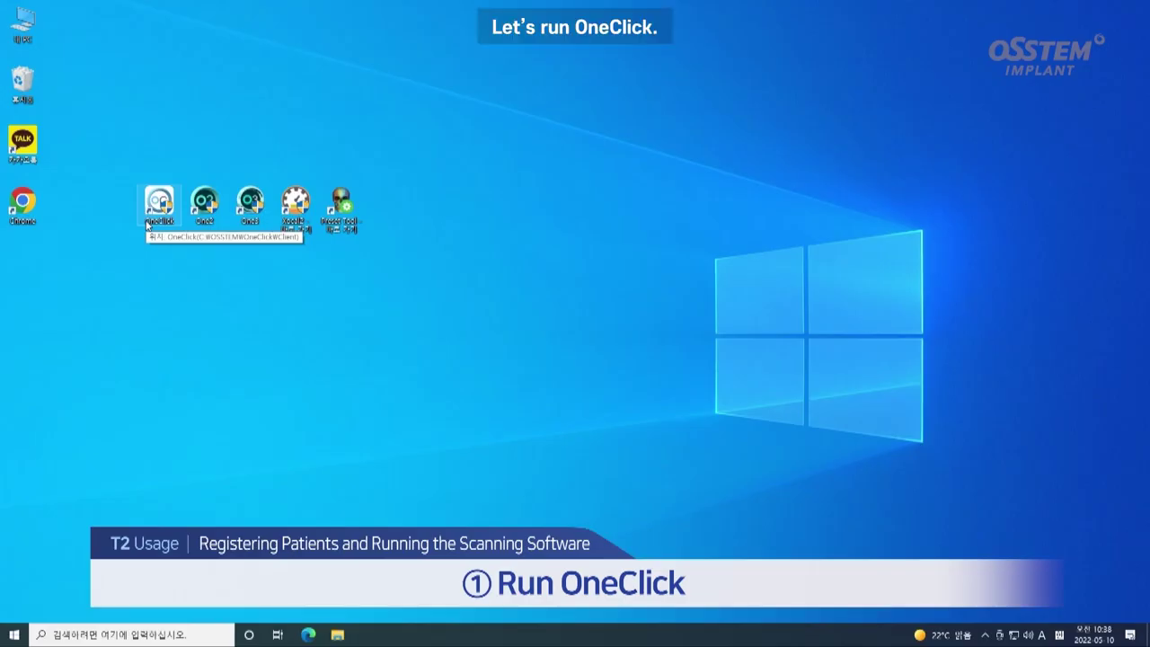
# - Start OneClick, find the patient's record by name and open its imaging module
pyautogui.doubleClick(158, 203)
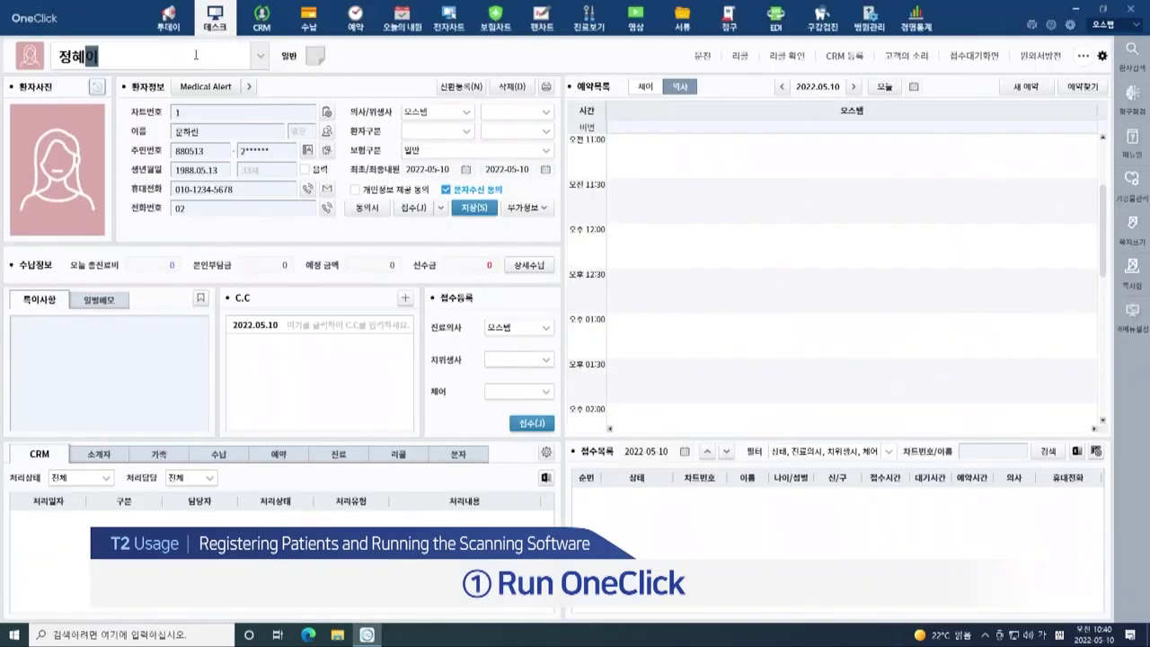
pyautogui.press('Return')
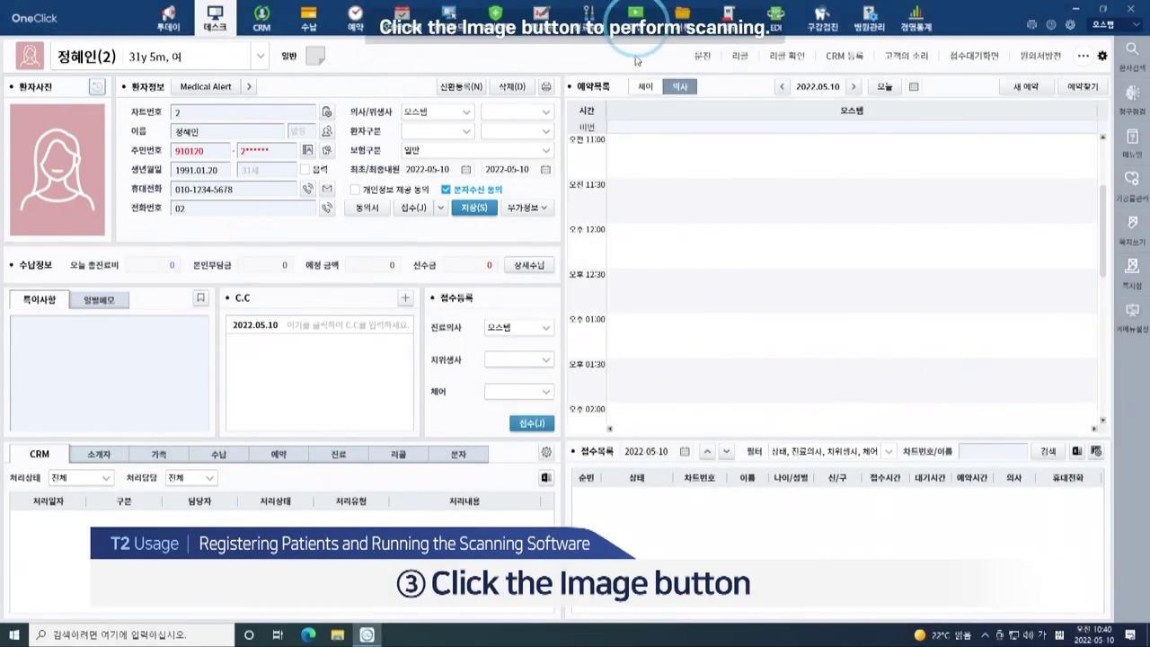
pyautogui.click(636, 20)
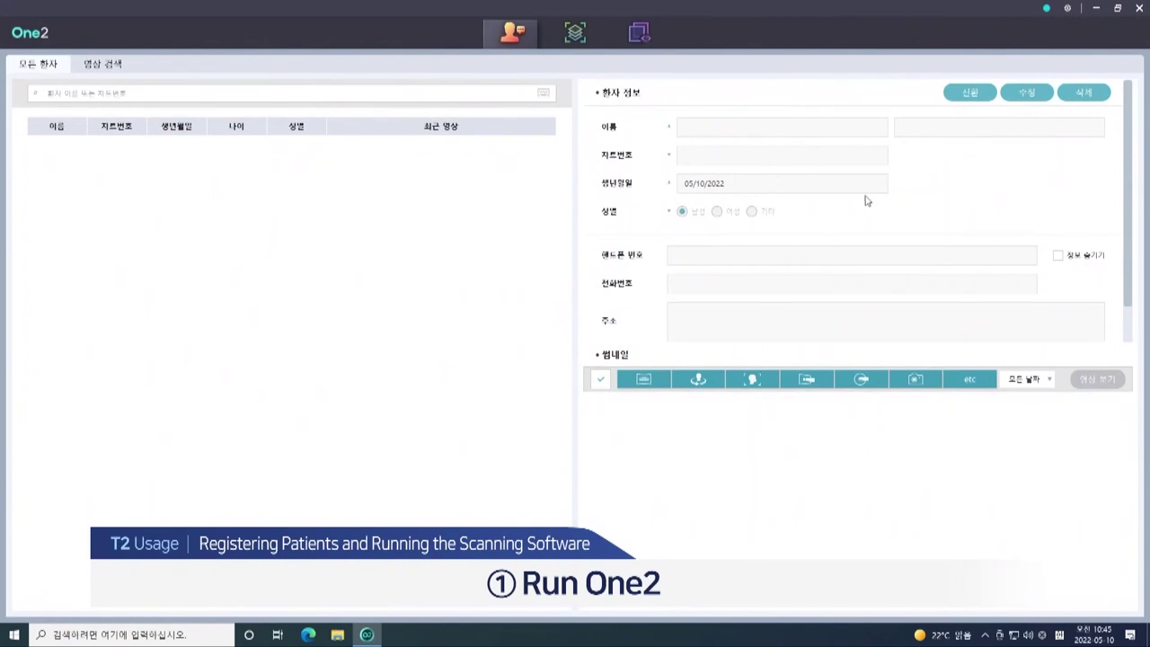
# - Register a new patient in One2 with first and last name, chart number, date of birth and female gender, and save the record
pyautogui.click(967, 97)
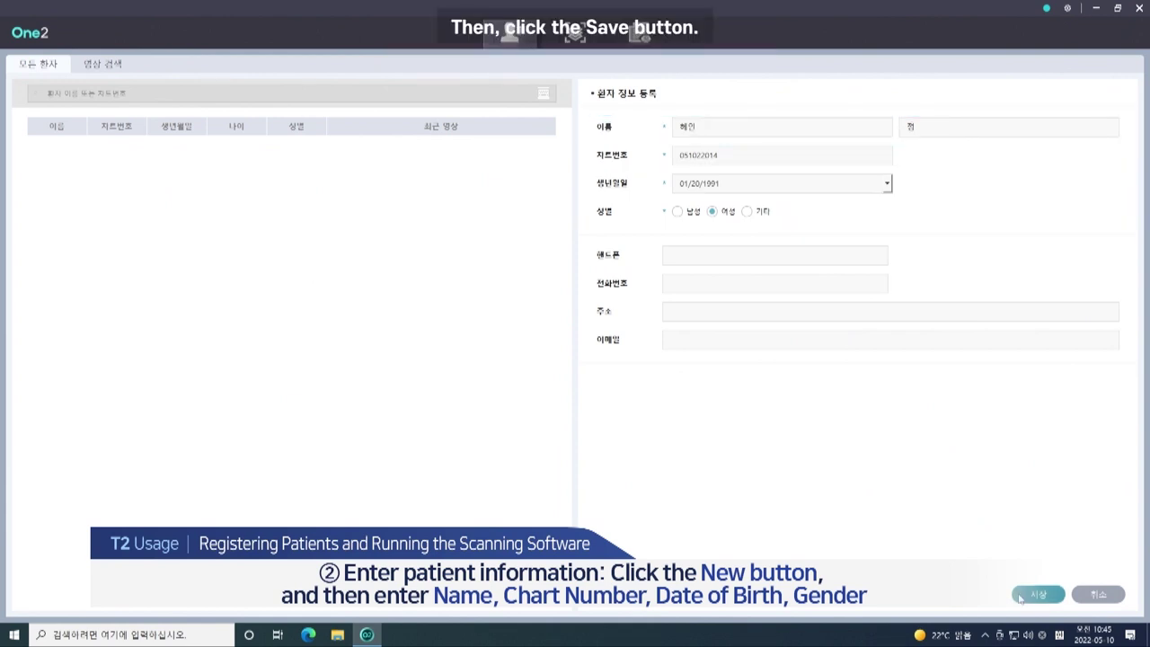
pyautogui.click(1020, 598)
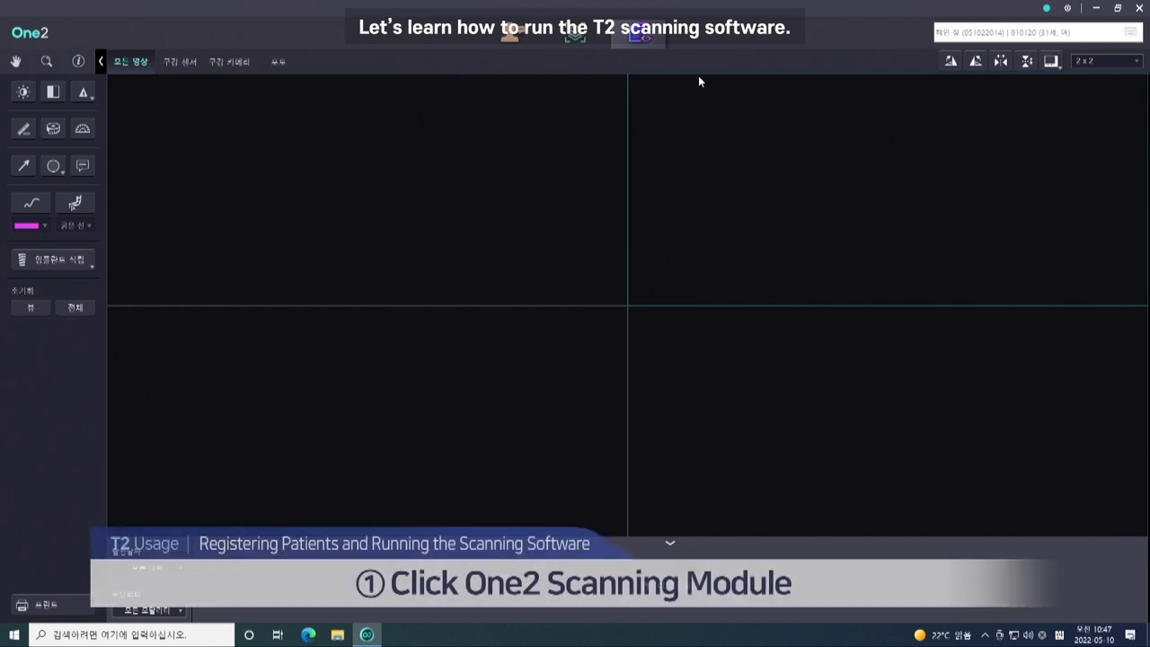
# - Launch the CT scanning software for the patient from One2's acquisition module
pyautogui.click(595, 43)
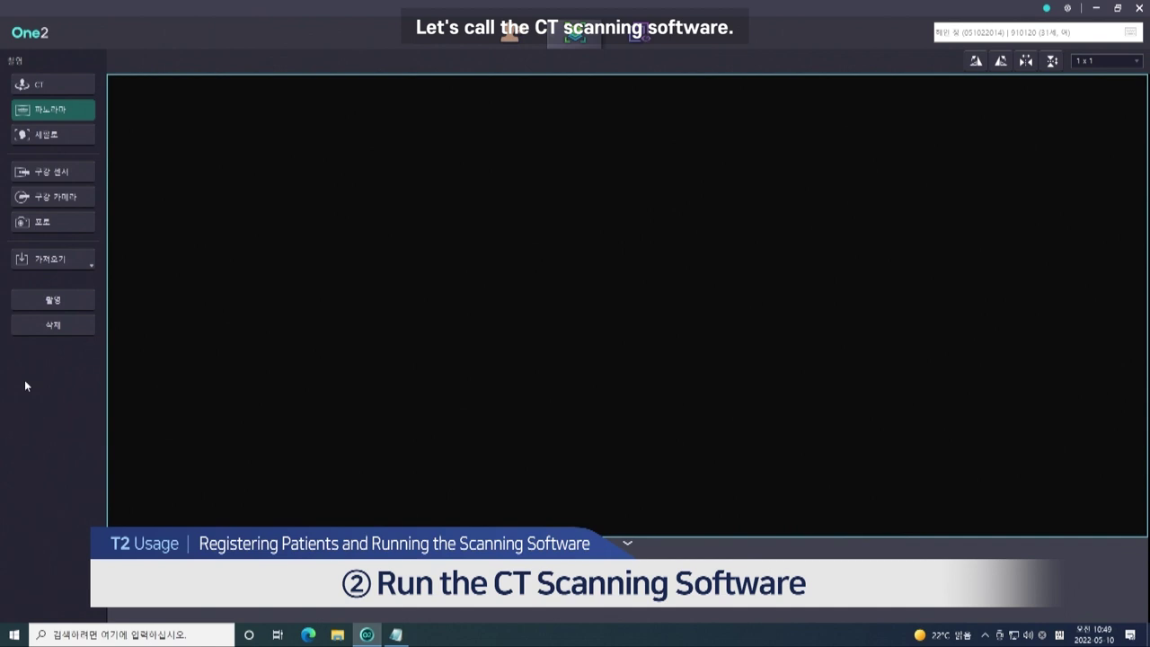
pyautogui.click(76, 94)
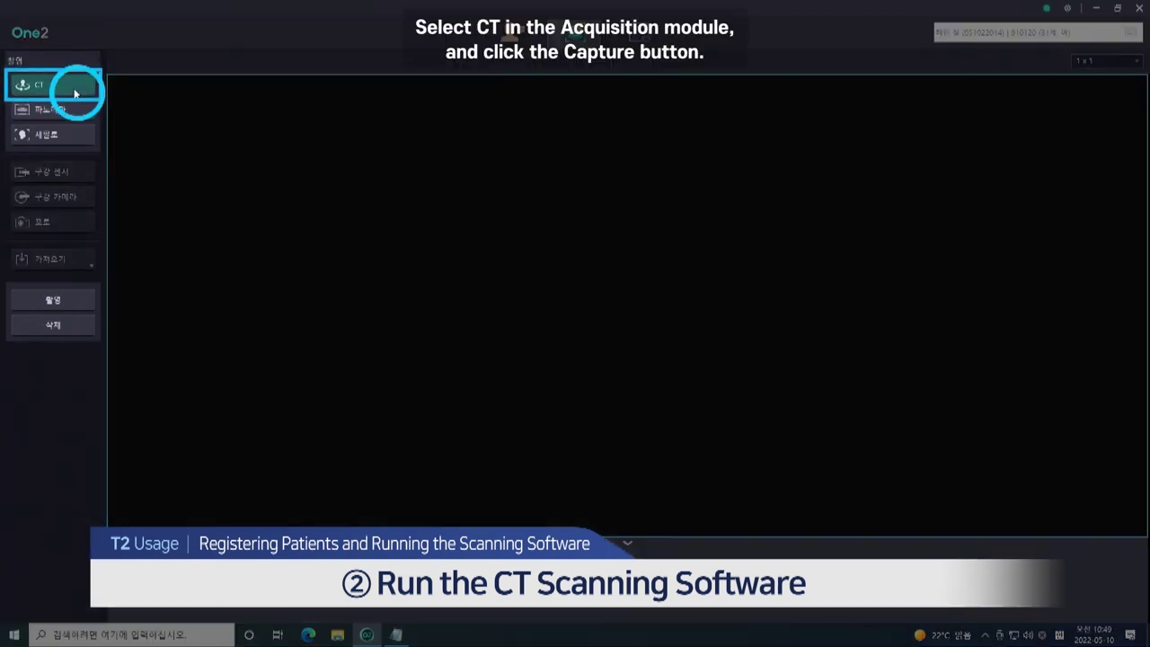
pyautogui.click(53, 300)
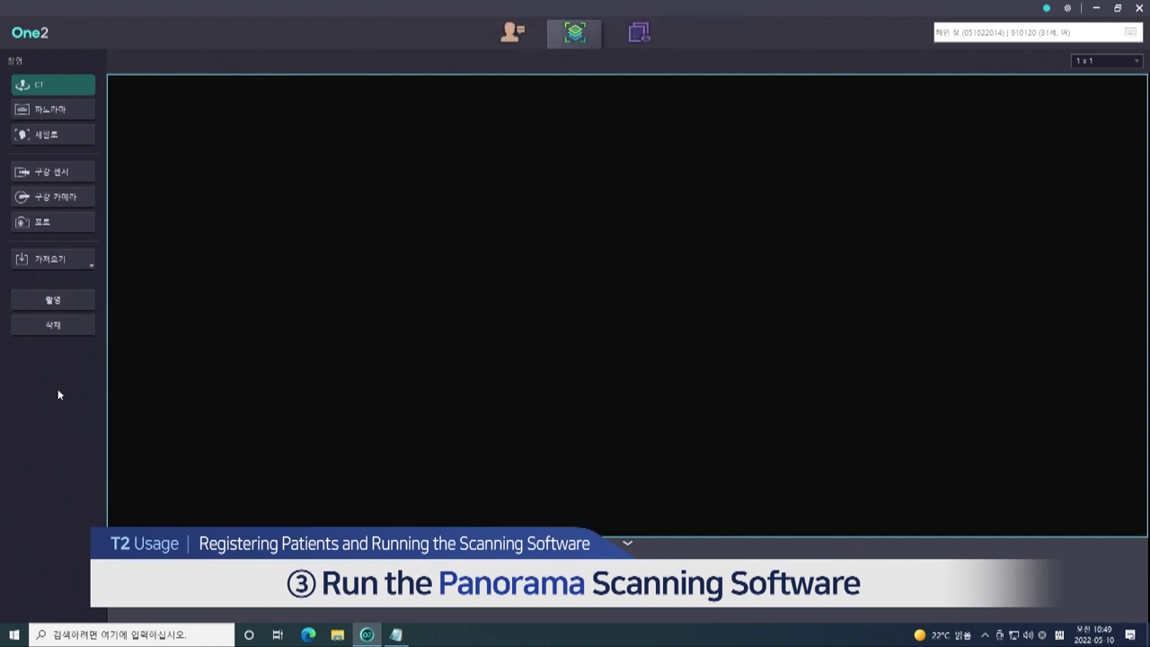
# - Select Panorama as the scan type and launch its scanning software
pyautogui.click(50, 109)
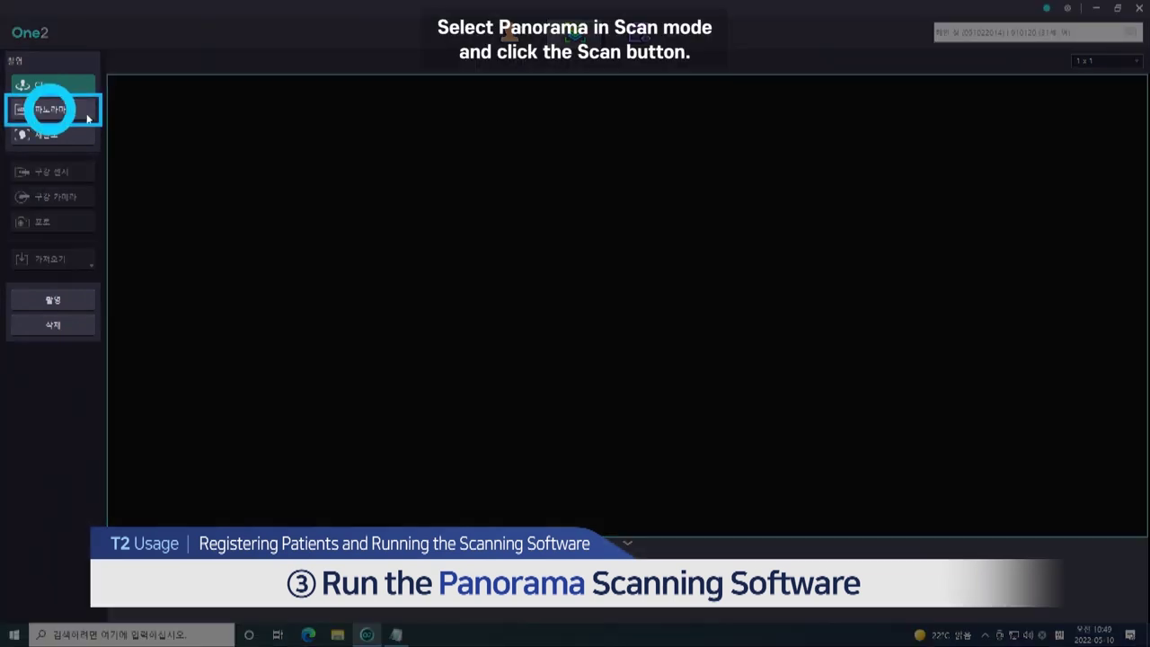
pyautogui.click(72, 303)
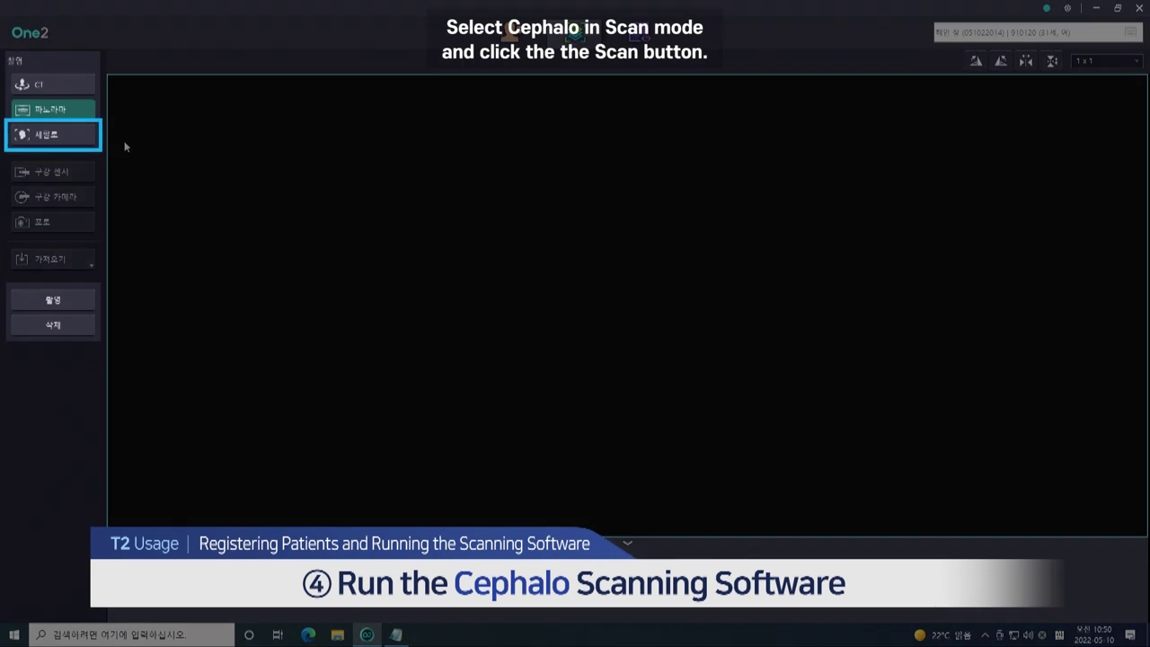
# - Select Cephalo as the scan type and launch its scanning software
pyautogui.click(94, 141)
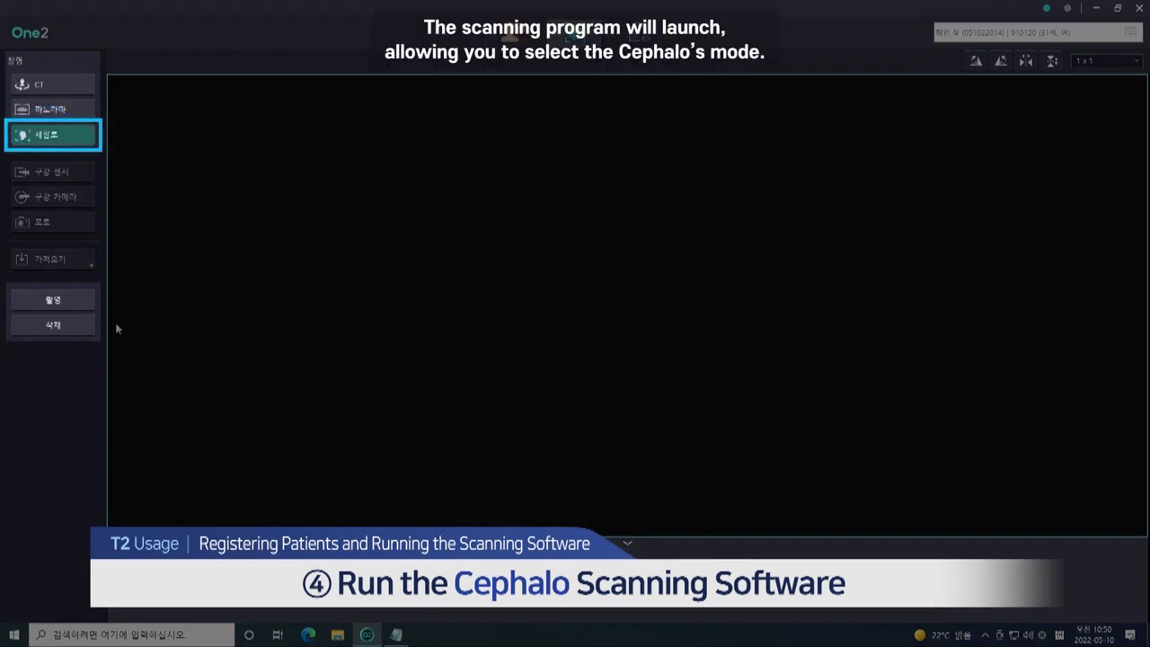
pyautogui.click(90, 300)
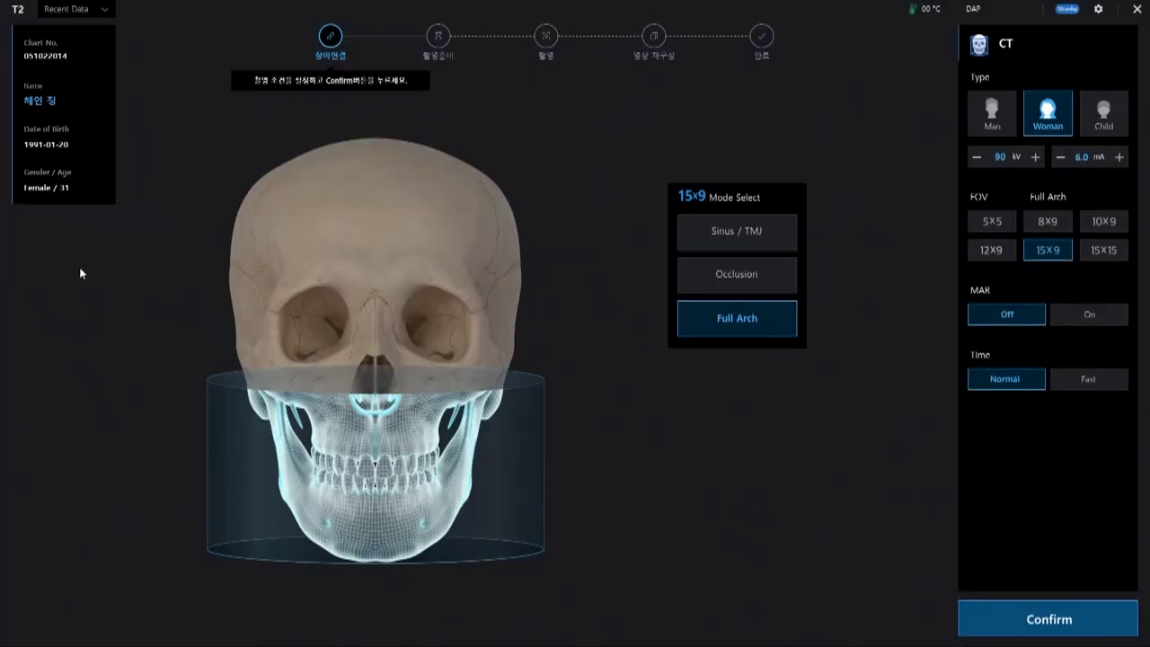
pyautogui.click(86, 14)
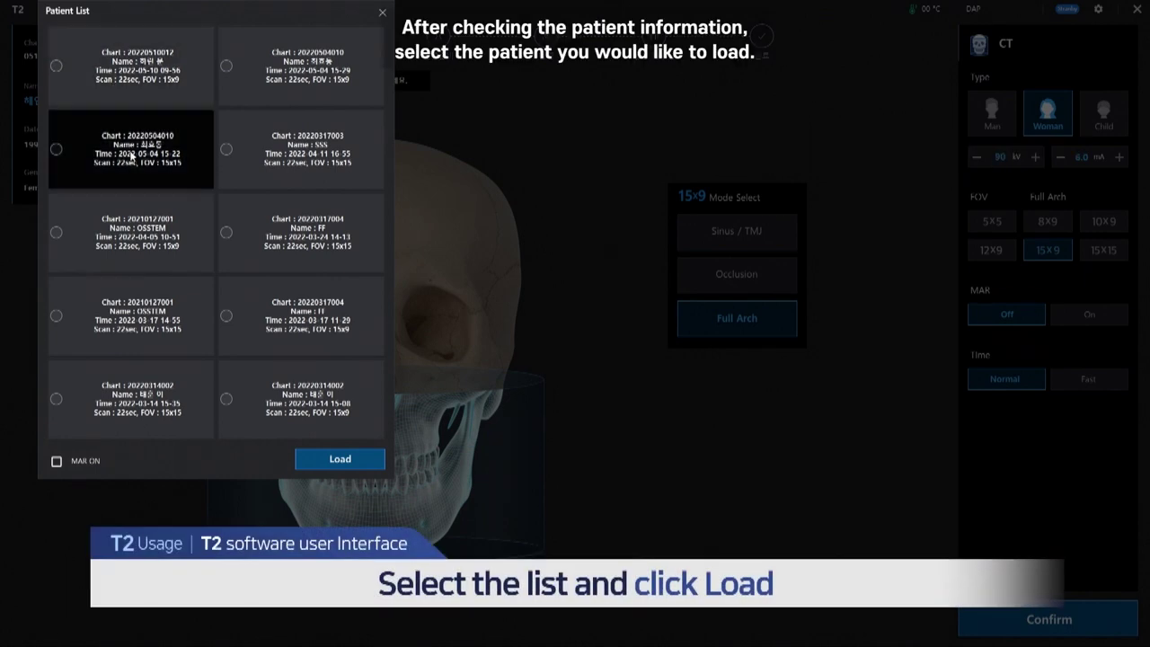
pyautogui.click(364, 59)
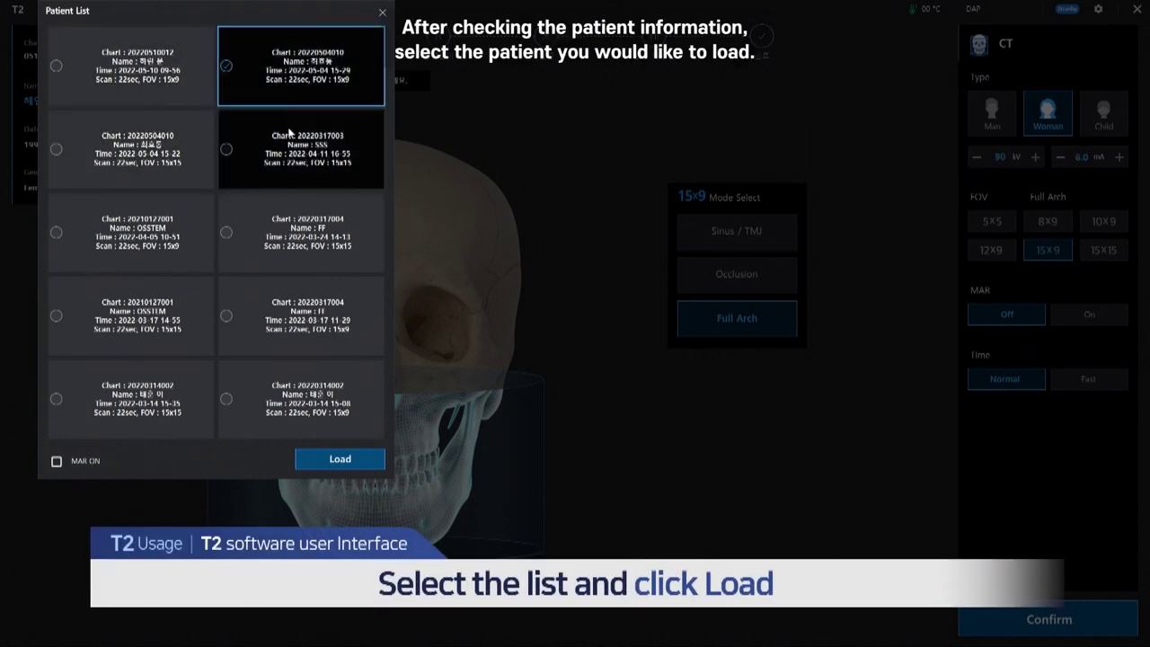
pyautogui.click(318, 461)
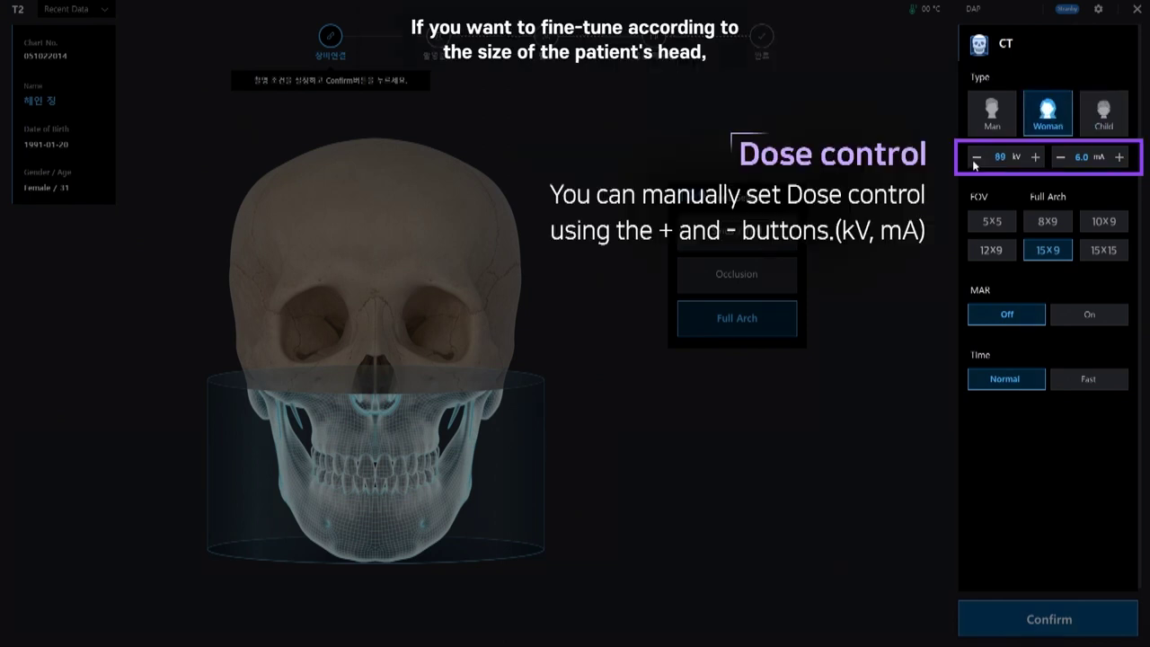
# - Lower the CT tube voltage to 87 kV, then turn MAR on and back off
pyautogui.click(975, 157)
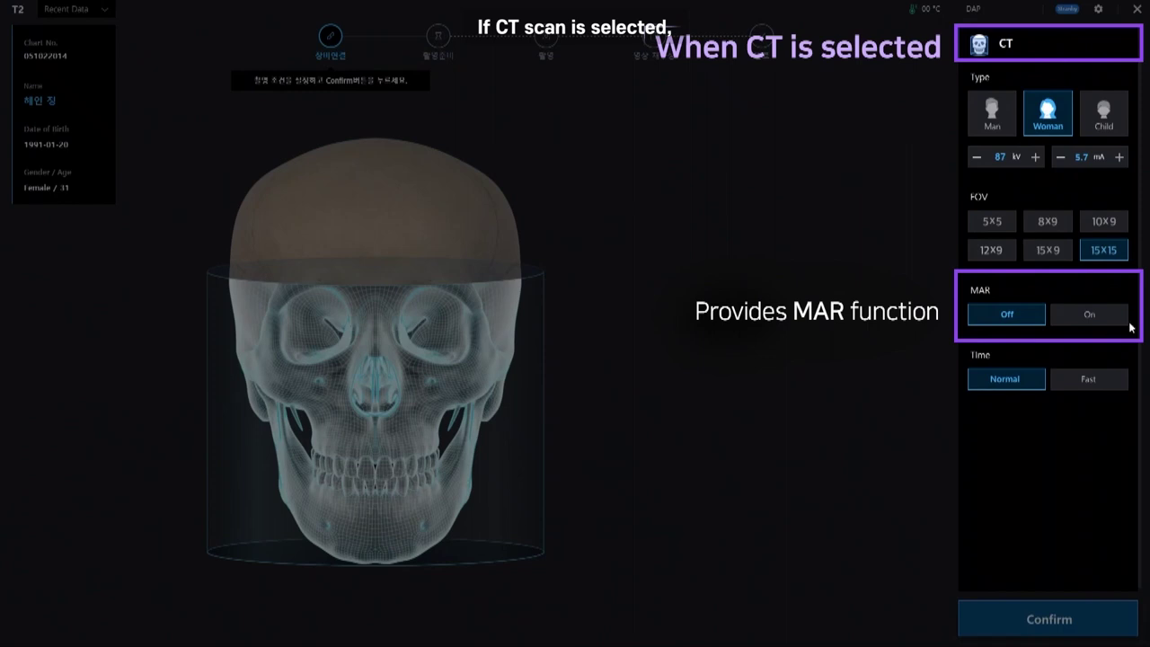
pyautogui.click(1125, 326)
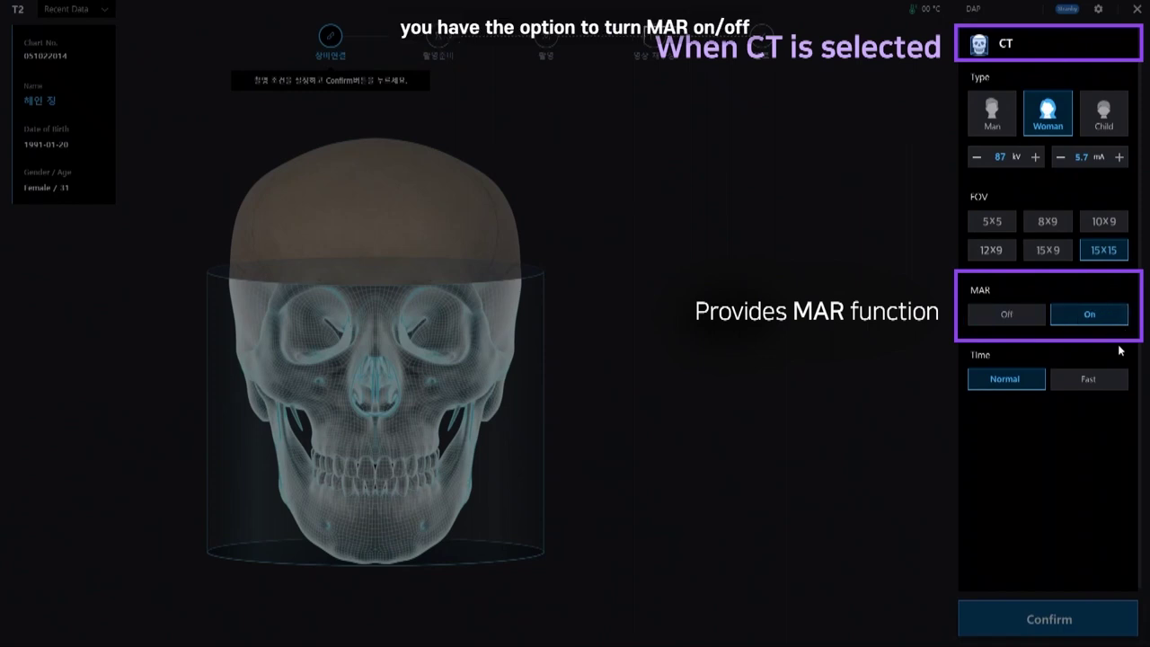
pyautogui.click(1040, 320)
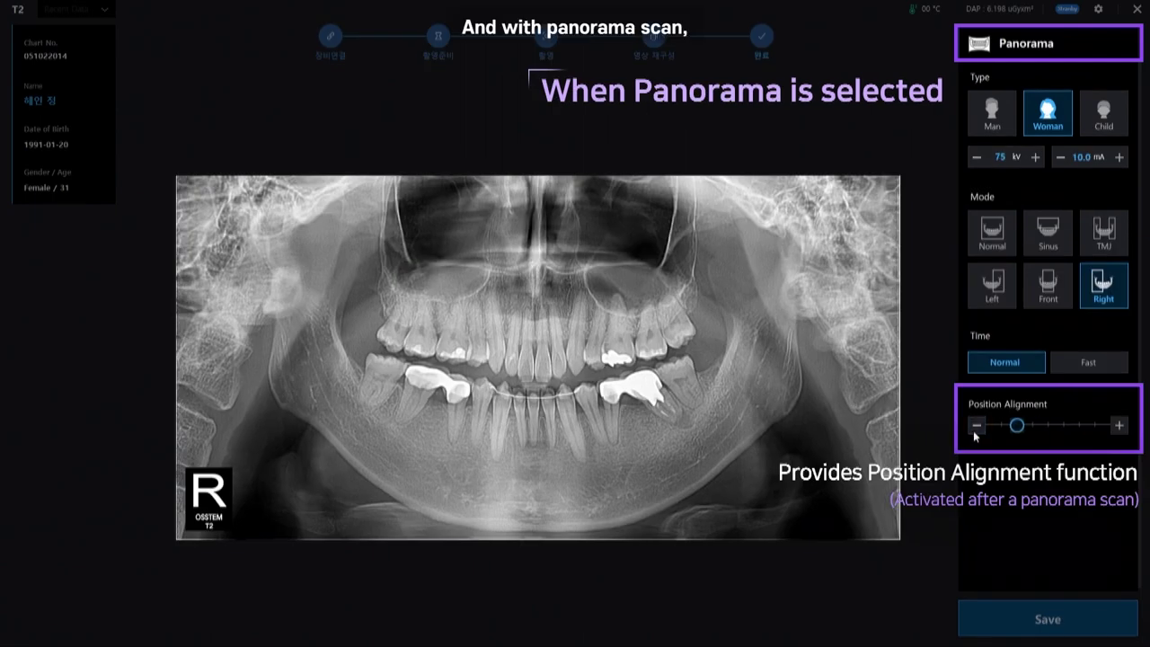
# - Lower the panorama image's Position Alignment by one increment, then raise it by four increments
pyautogui.click(976, 428)
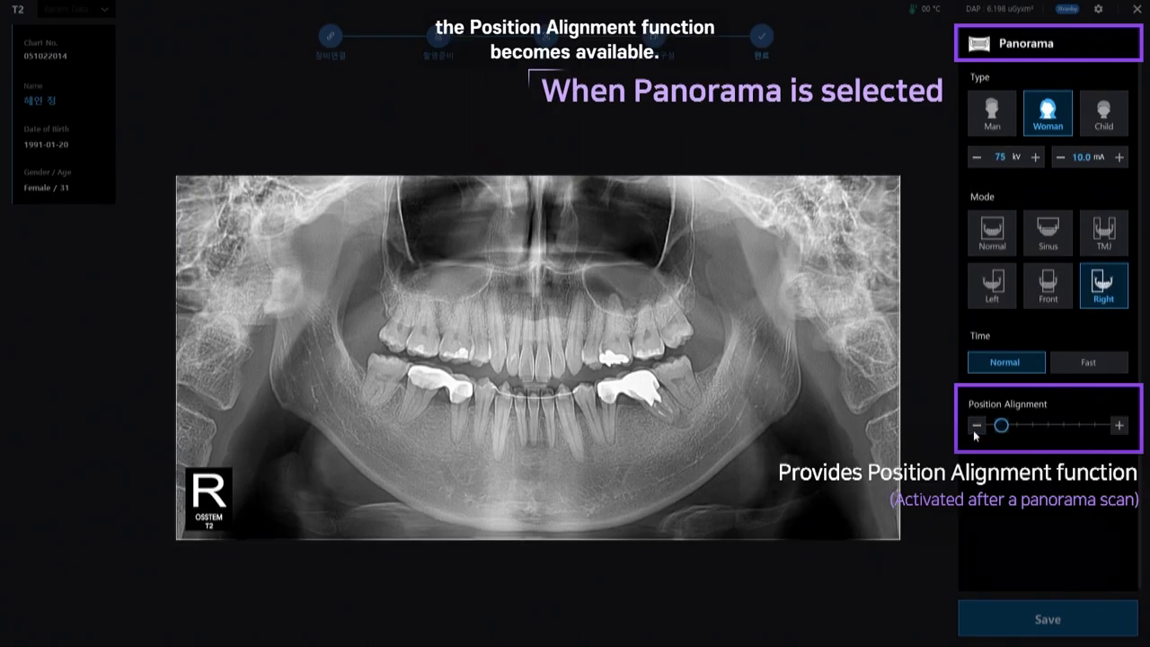
pyautogui.click(1119, 425)
pyautogui.click(1119, 425)
pyautogui.click(1120, 428)
pyautogui.click(1120, 427)
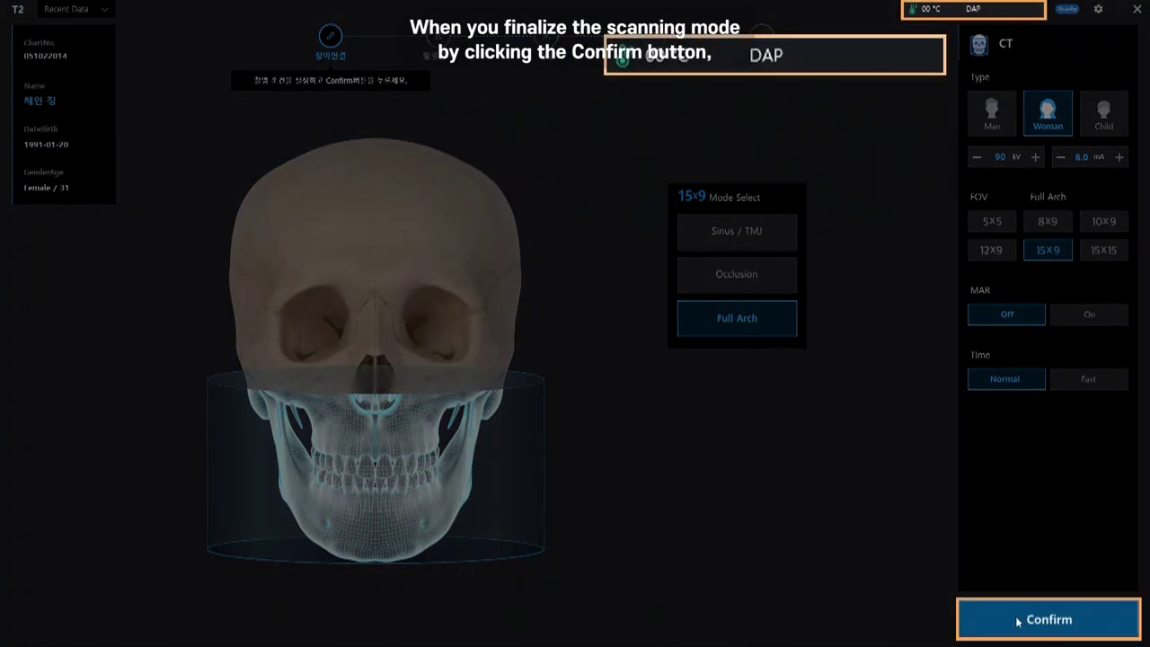
# - Confirm the CT scan settings with the 15x9 Full Arch field of view
pyautogui.click(1020, 620)
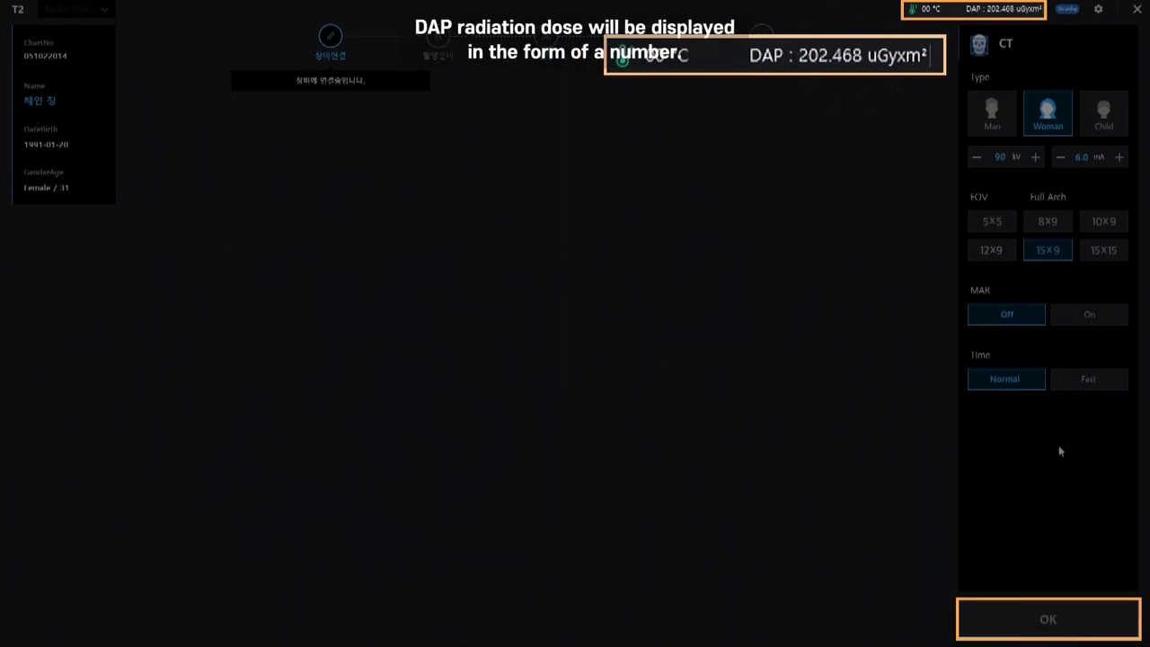
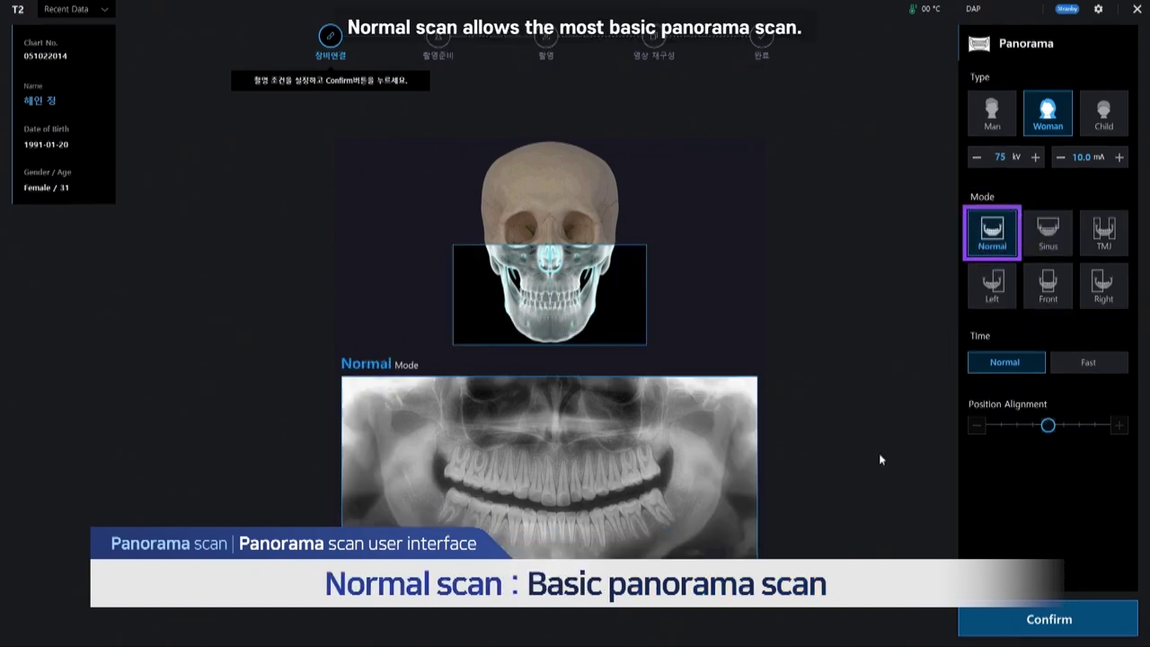
# - Confirm a basic panorama scan in Normal mode, and another one in Sinus mode
pyautogui.click(1097, 619)
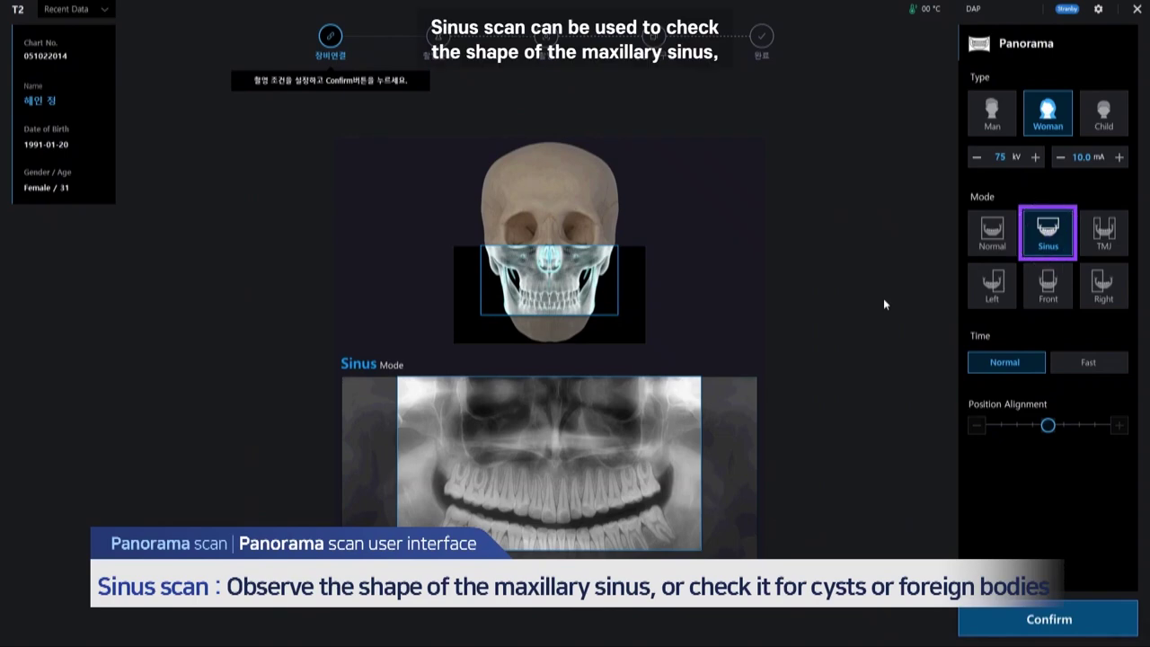
pyautogui.click(1042, 618)
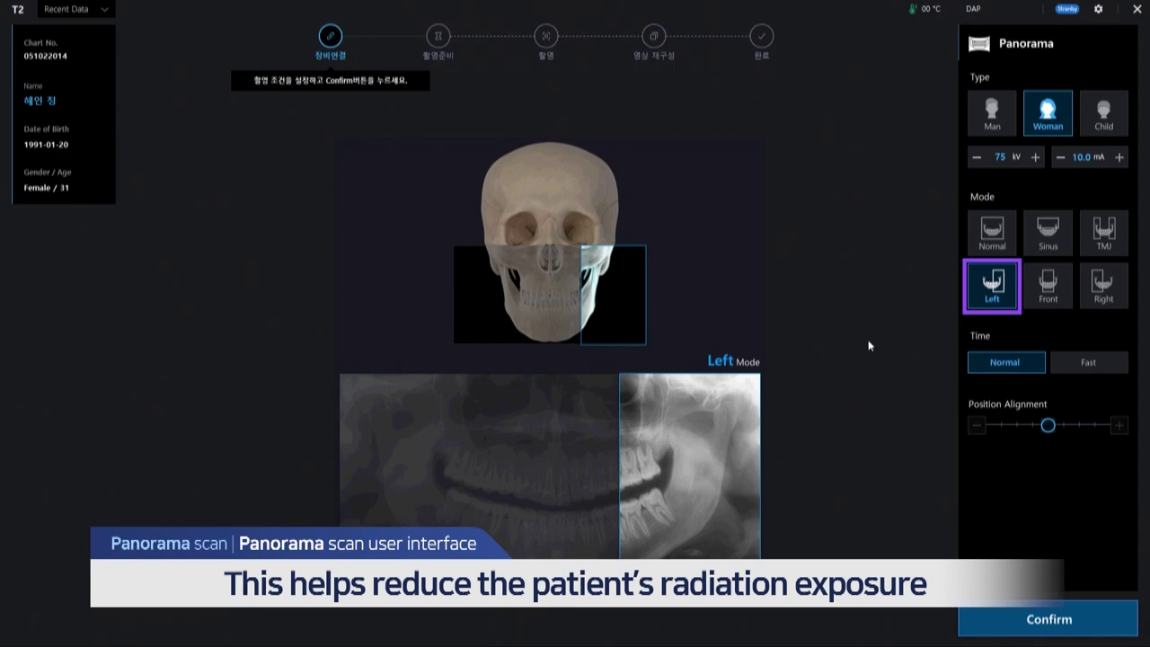
# - Set the partial panorama scan mode to Front, then to Right
pyautogui.click(1066, 306)
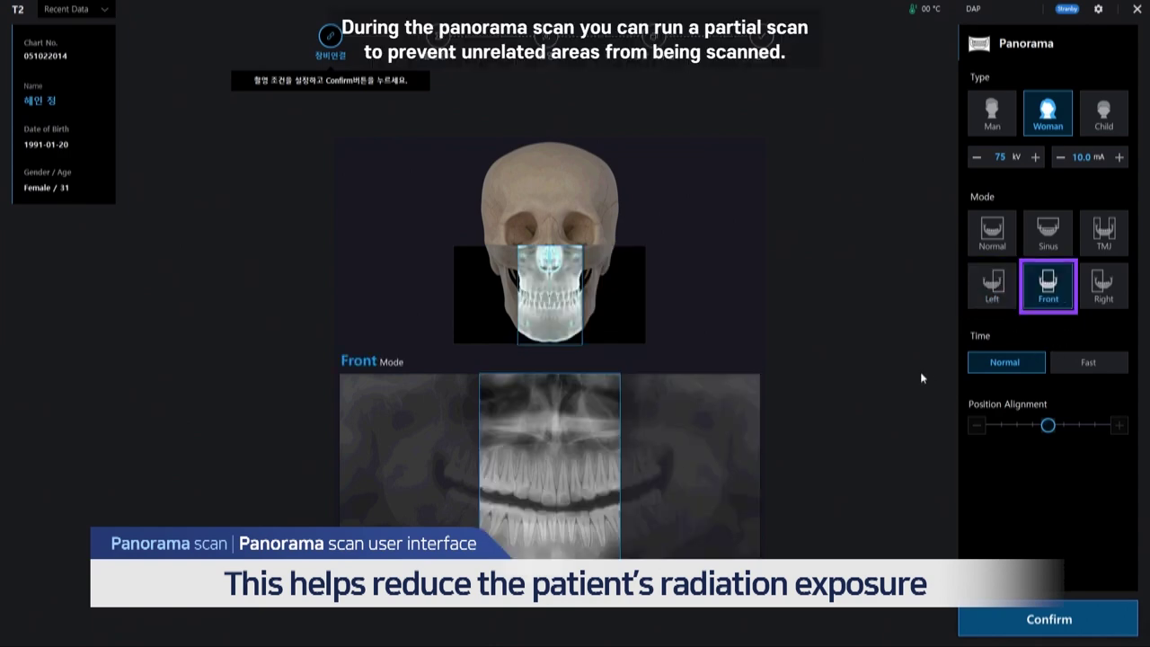
pyautogui.click(1125, 302)
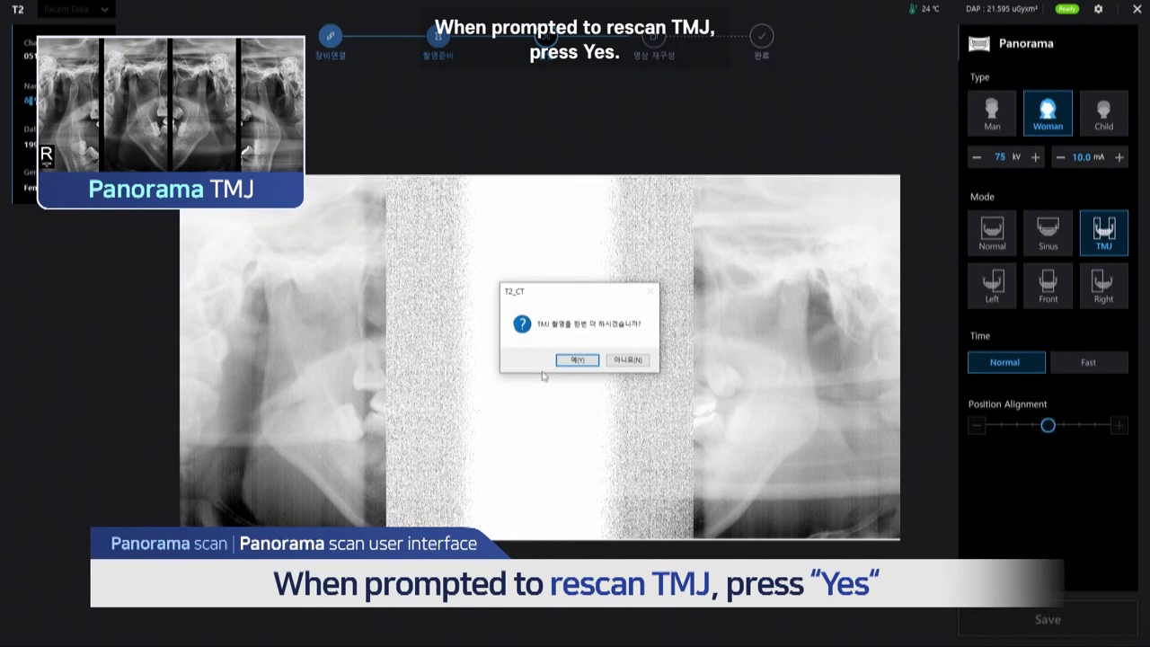
# - Accept the repeat scan for the TMJ panorama
pyautogui.click(575, 361)
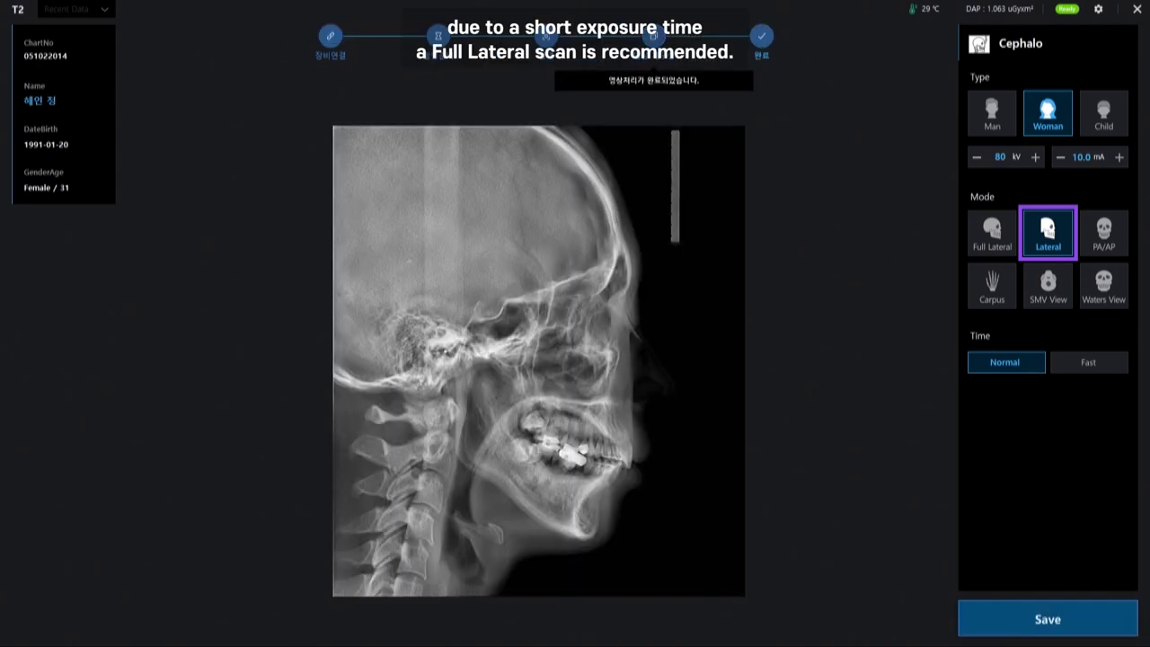
# - Save the finished Lateral cephalo image and confirm a new cephalo scan in Full Lateral mode
pyautogui.click(1049, 624)
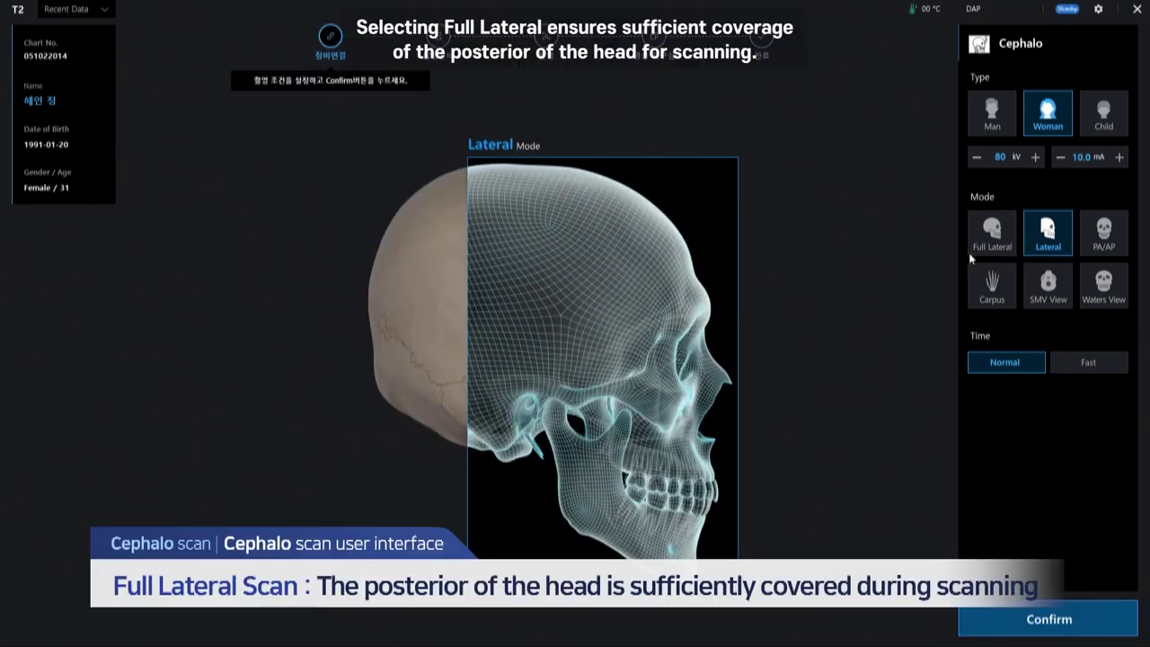
pyautogui.click(986, 238)
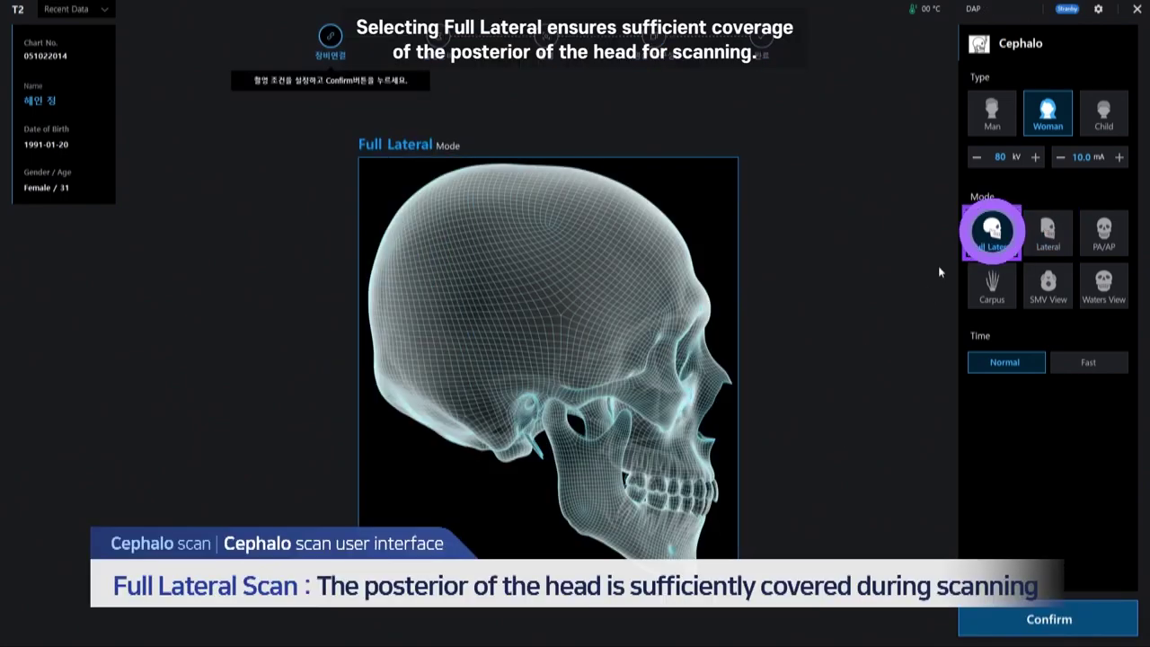
pyautogui.click(1027, 620)
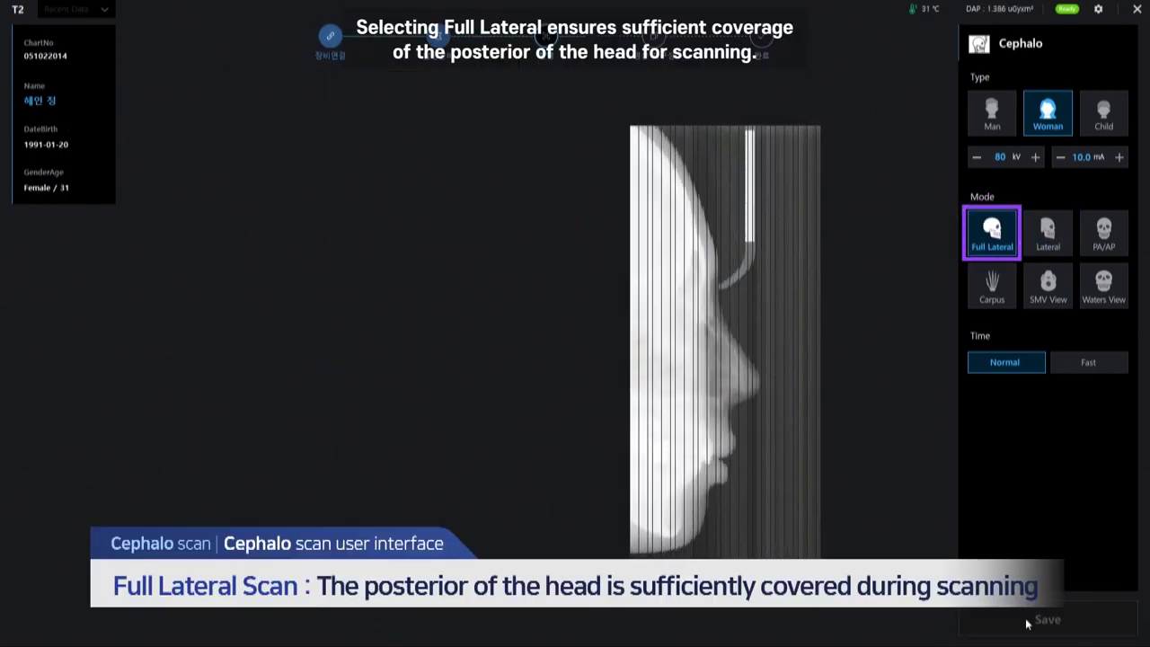